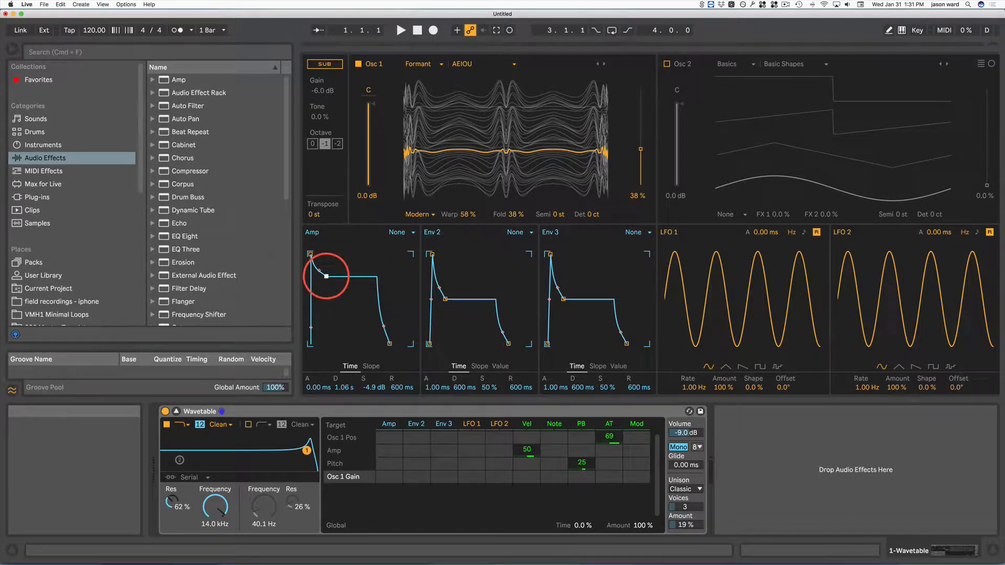
Shape the Amp envelope with 0 ms attack, 3.95 s decay, -4.7 dB sustain and 2.00 s release.
drag(326, 275, 323, 343)
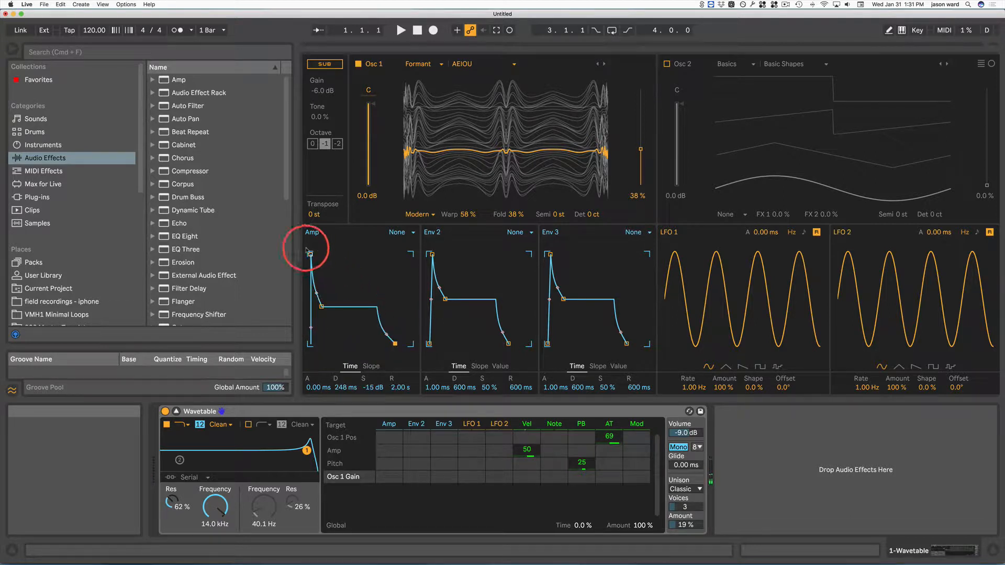
drag(310, 255, 321, 255)
mouse_move(316, 390)
mouse_down()
mouse_move(316, 414)
mouse_move(306, 379)
mouse_up()
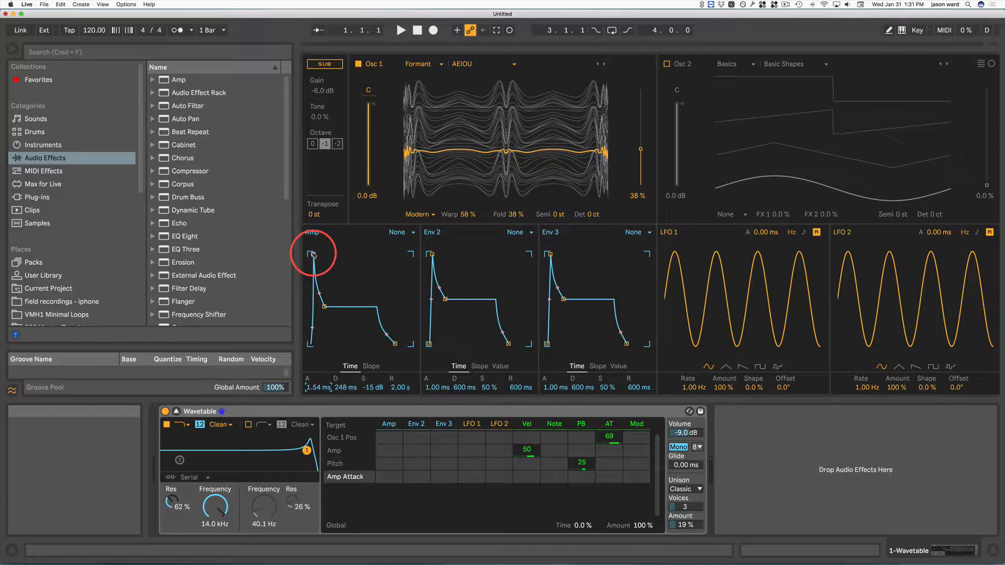
drag(313, 254, 330, 255)
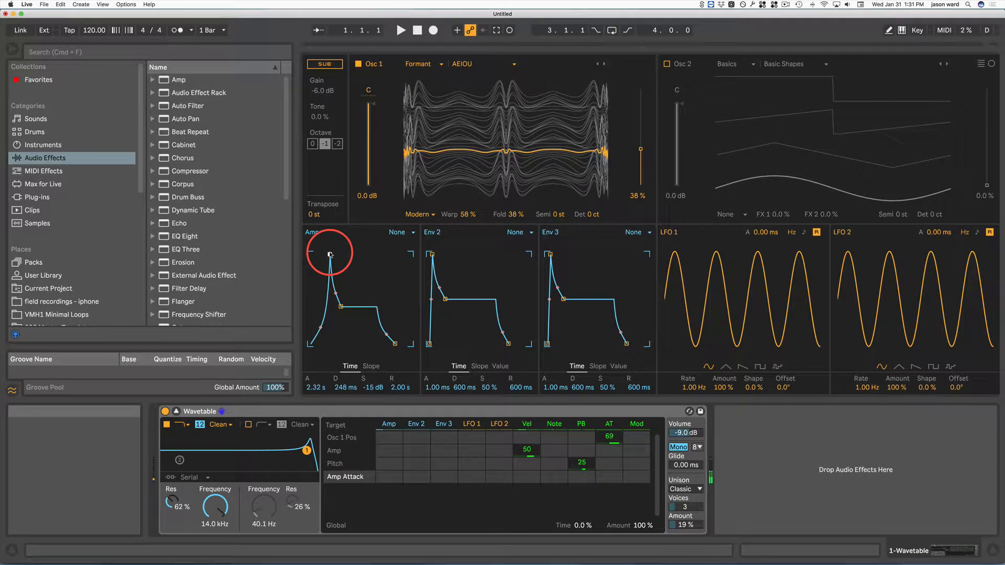
drag(329, 255, 325, 255)
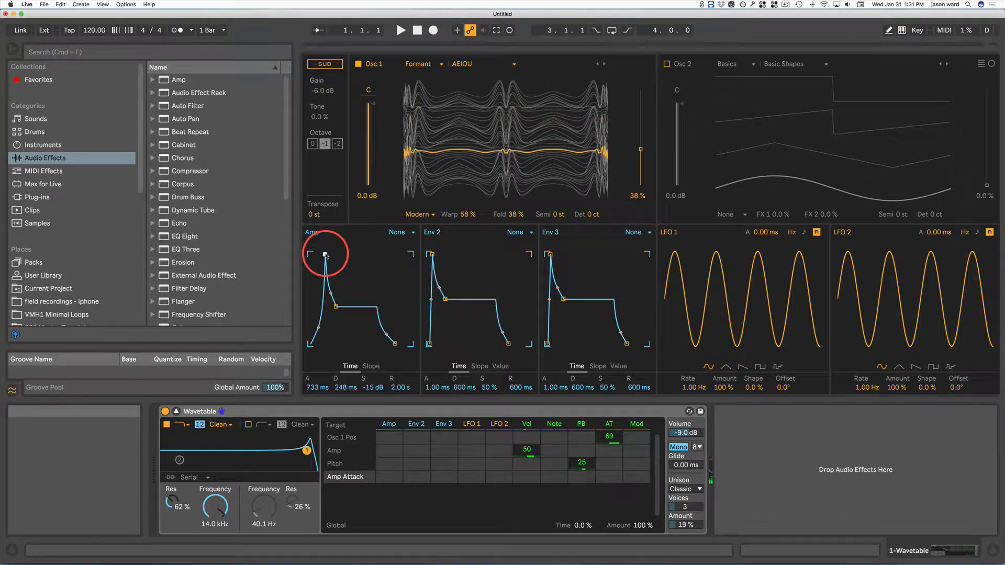
drag(325, 255, 311, 256)
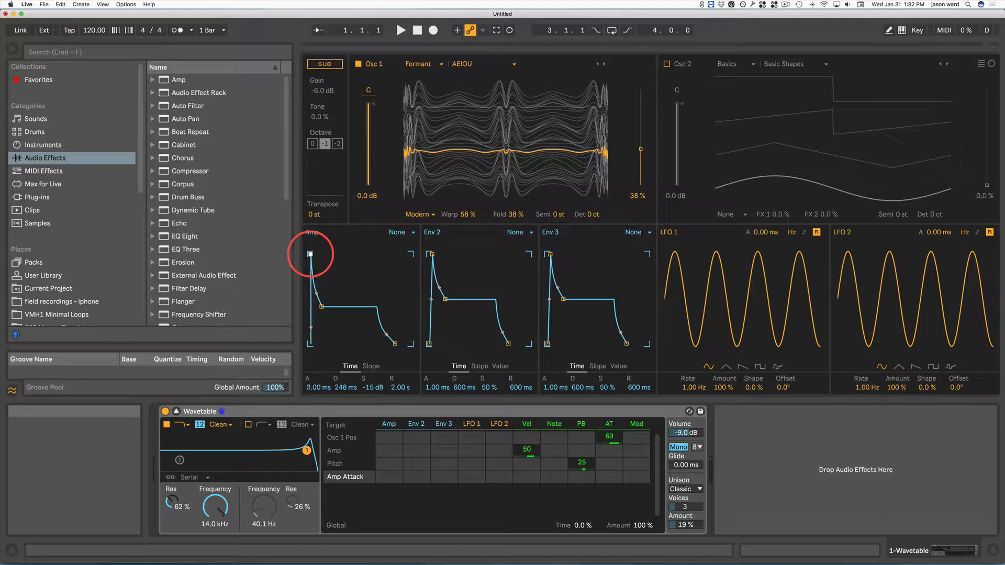
drag(327, 303, 332, 275)
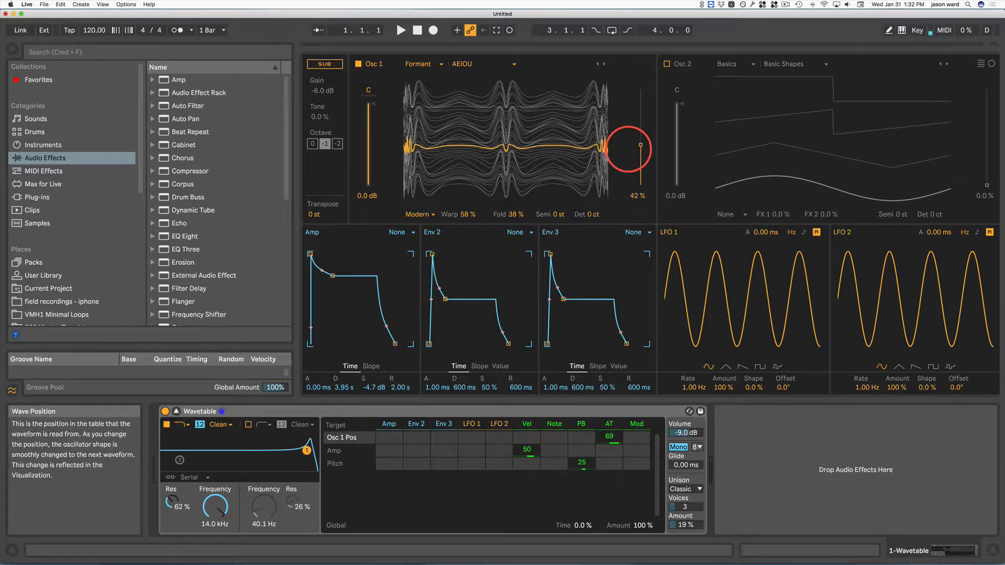
Set the Osc 1 wave position to 45% and modulate it with Env 2 at an amount of 100.
drag(629, 149, 628, 149)
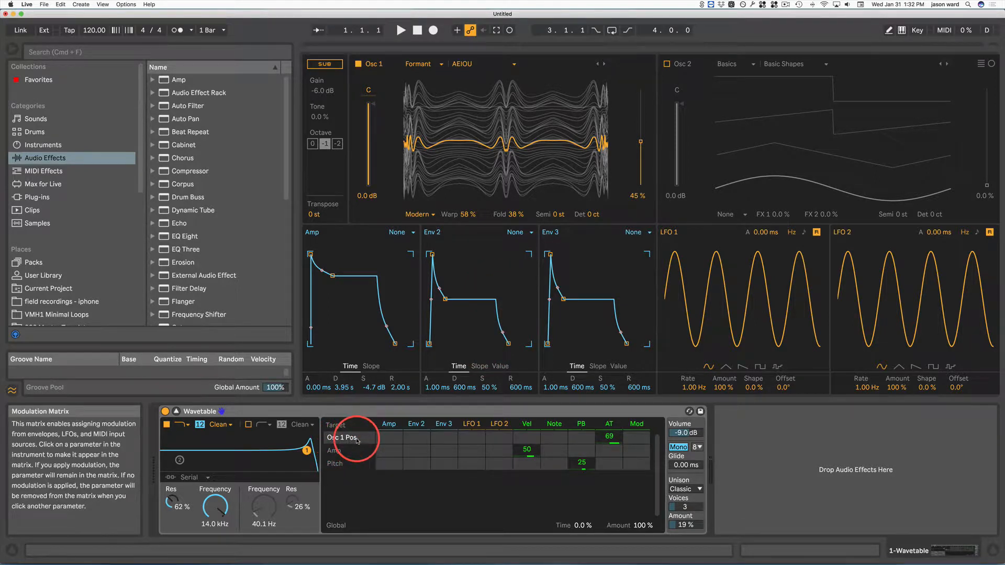
click(422, 438)
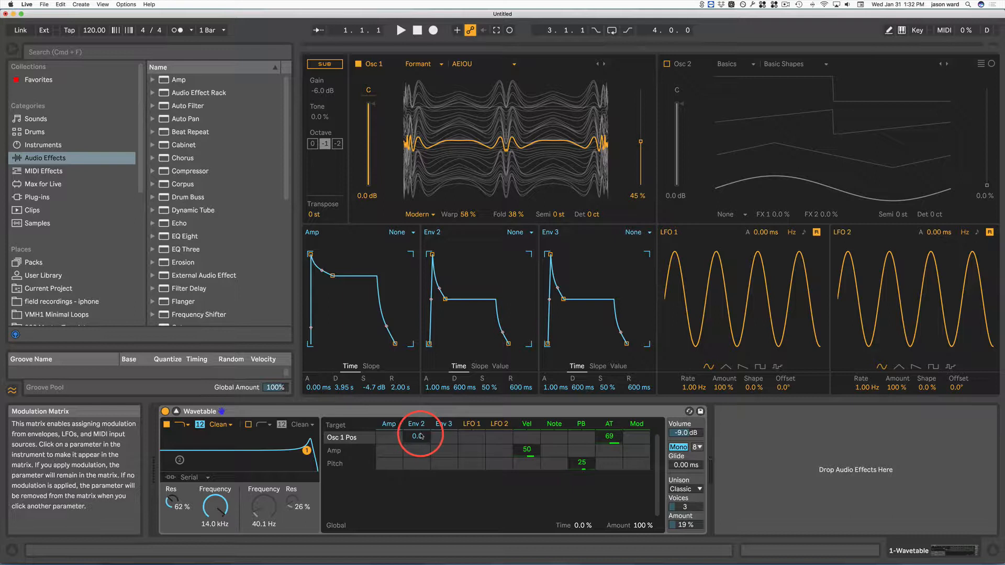
drag(417, 441, 417, 429)
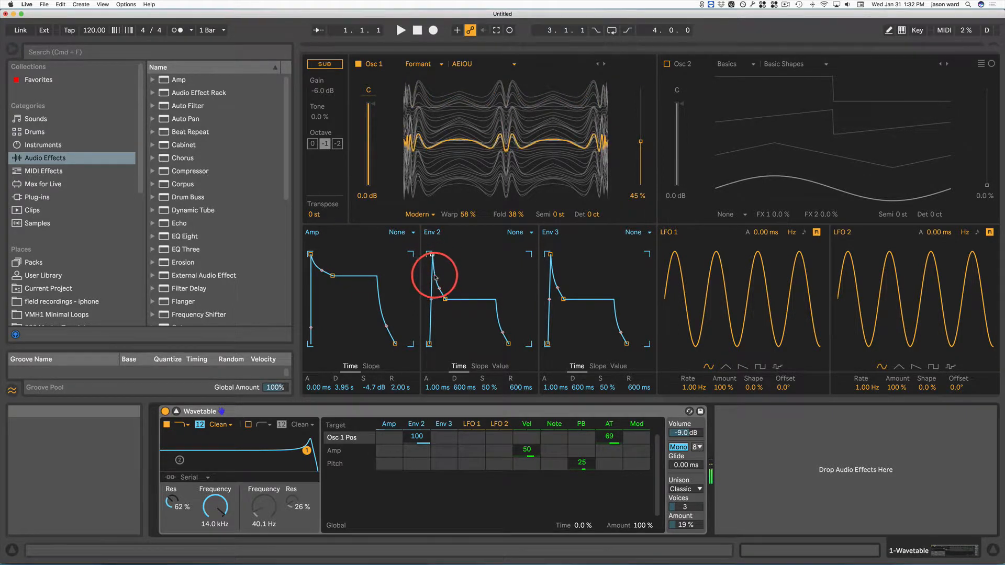
Shape Env 2 with 1.05 s attack, 20.0 s decay, 52% sustain and 2.32 s release.
drag(446, 300, 465, 297)
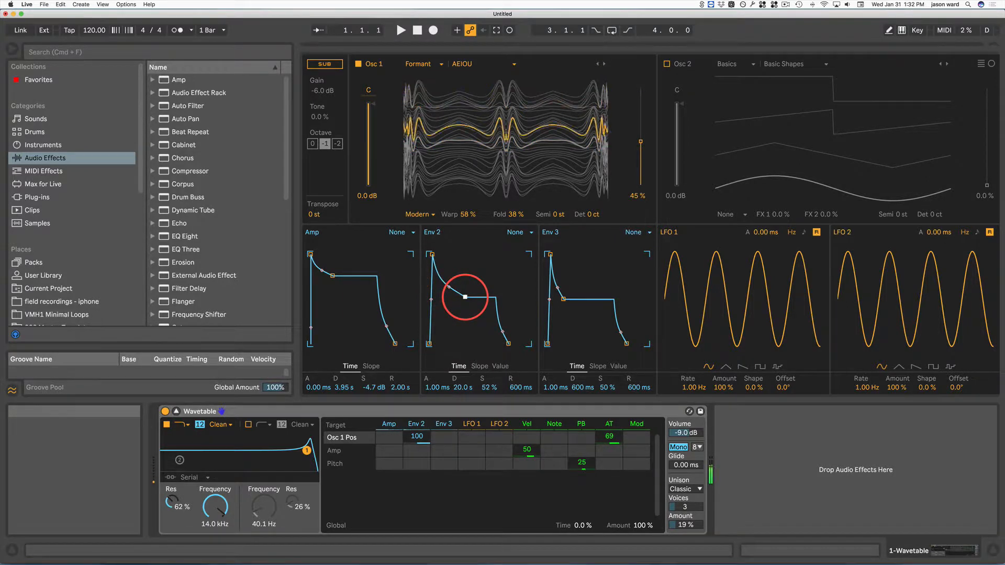
mouse_move(508, 344)
mouse_down()
mouse_move(516, 337)
mouse_move(492, 347)
mouse_move(515, 344)
mouse_up()
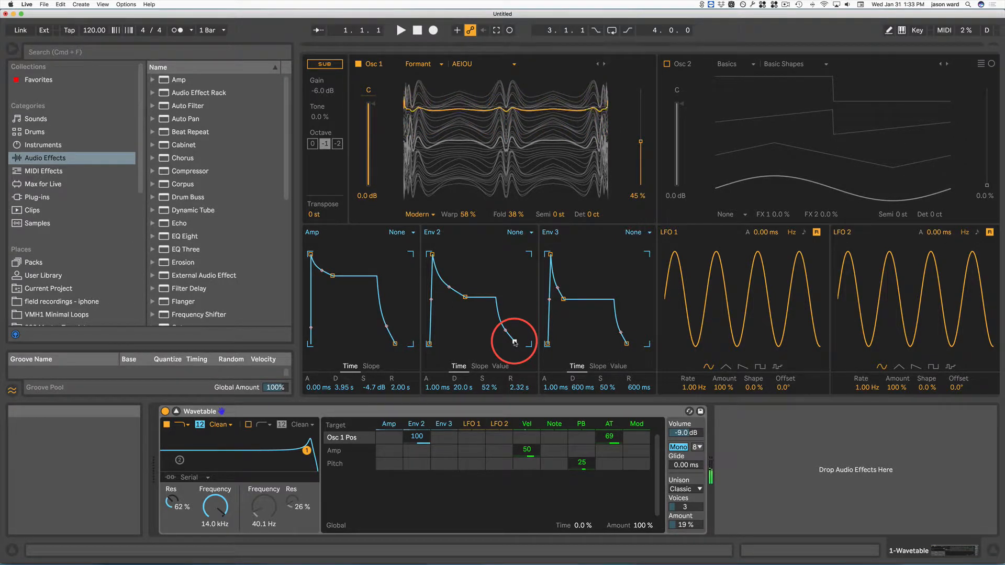
drag(430, 254, 460, 256)
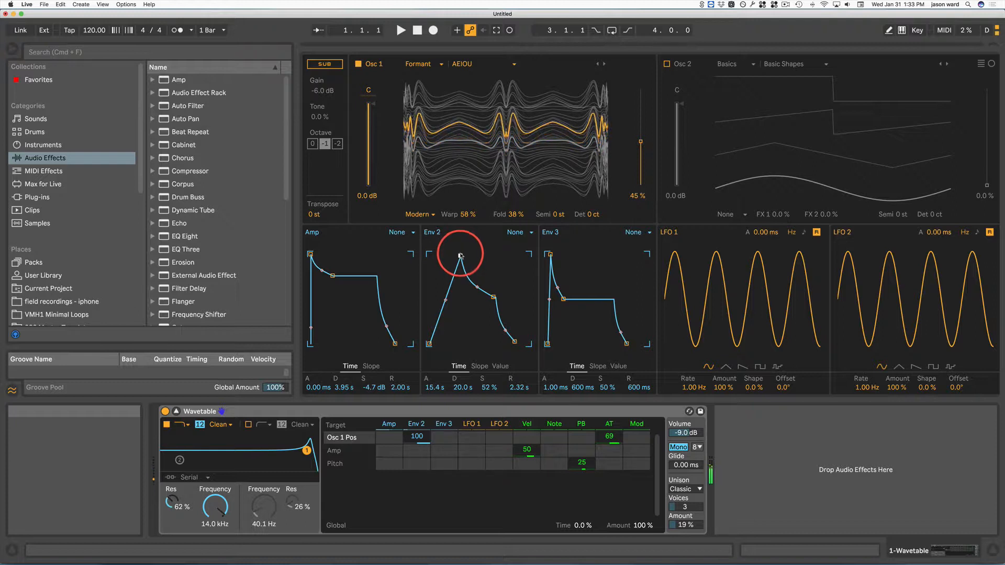
drag(460, 256, 453, 256)
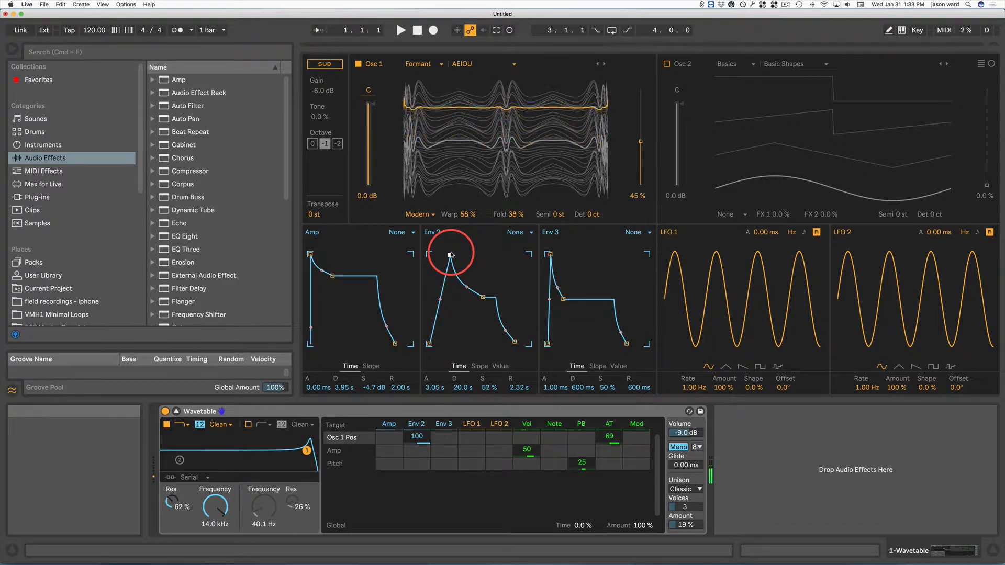
drag(450, 255, 445, 256)
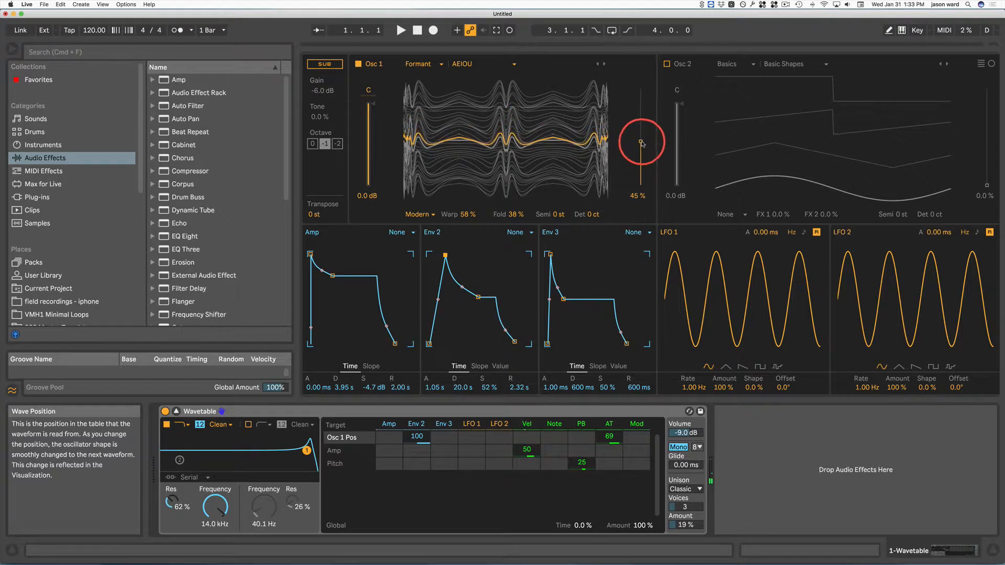
Lower the Osc 1 wave position to 0% and slightly reduce the sustain level of Env 2.
drag(641, 142, 640, 185)
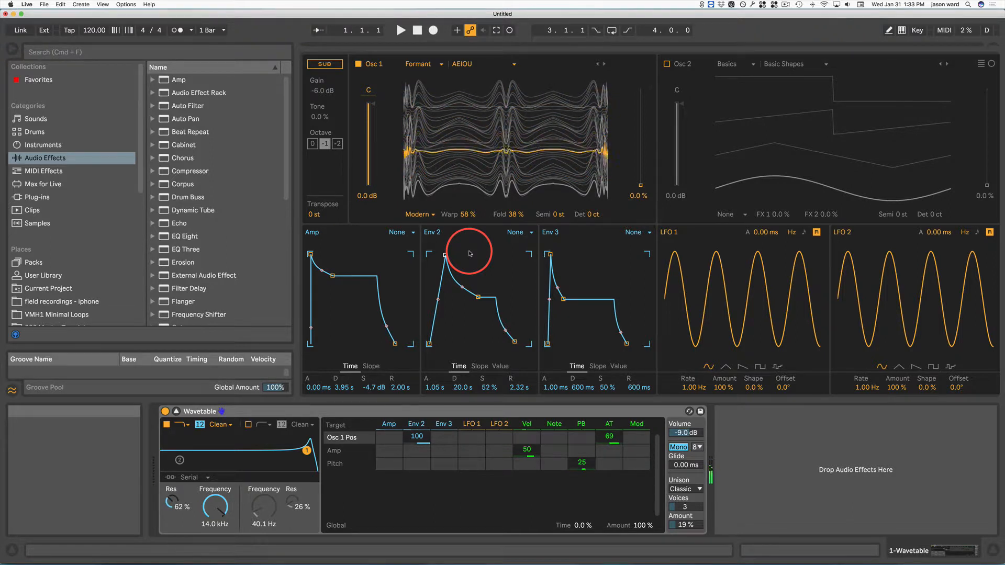
mouse_move(478, 297)
mouse_down()
mouse_move(471, 260)
mouse_move(426, 353)
mouse_move(441, 291)
mouse_move(476, 305)
mouse_up()
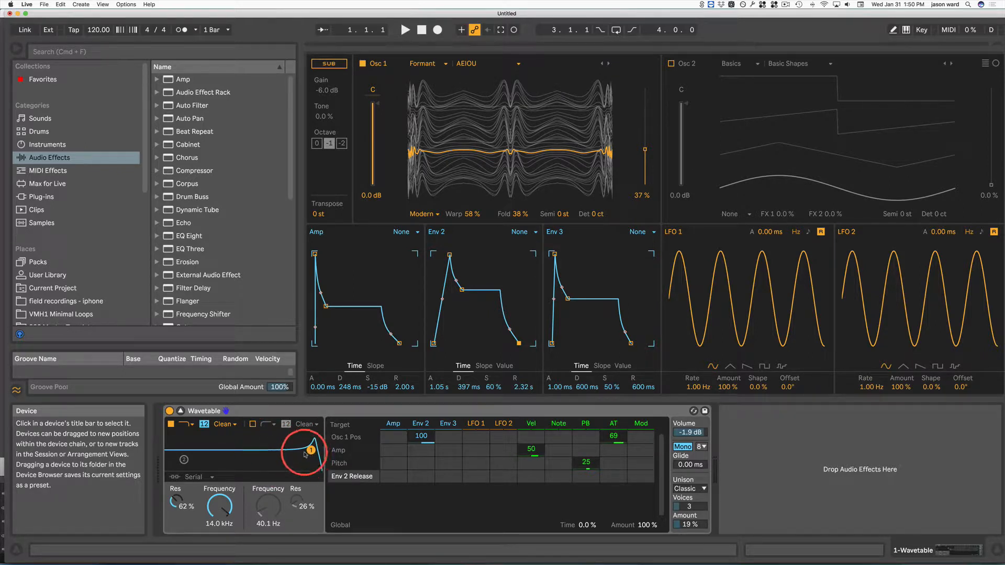
Remove the Env 2 modulation from Osc 1 Pos and modulate Filter 1 Freq with Env 2 at -100.
click(219, 507)
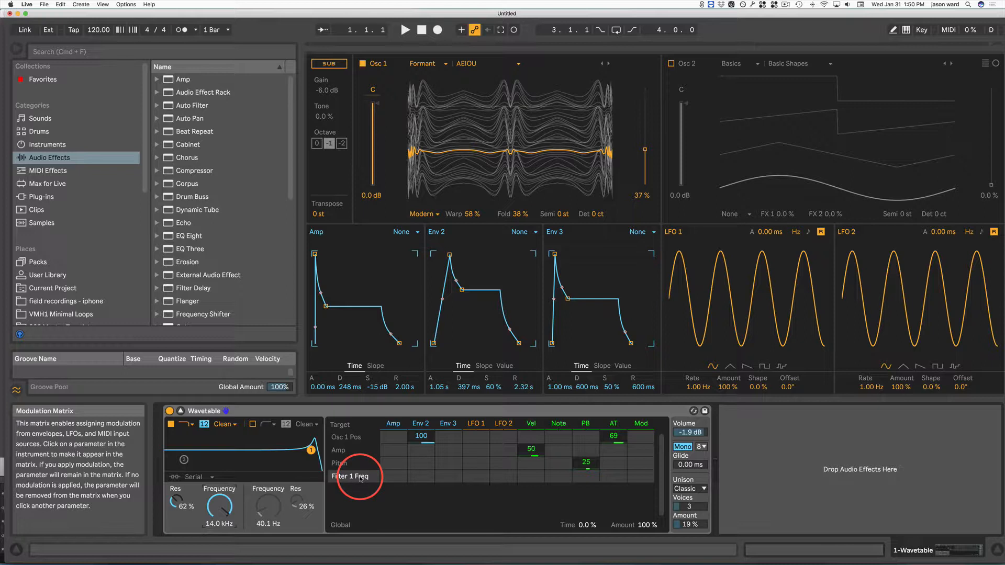
click(423, 440)
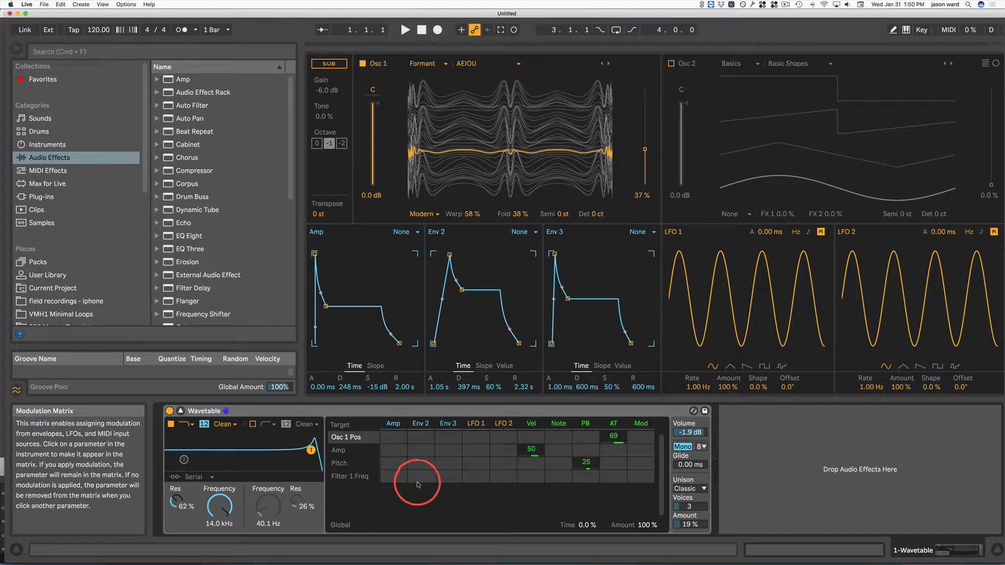
drag(421, 476, 421, 470)
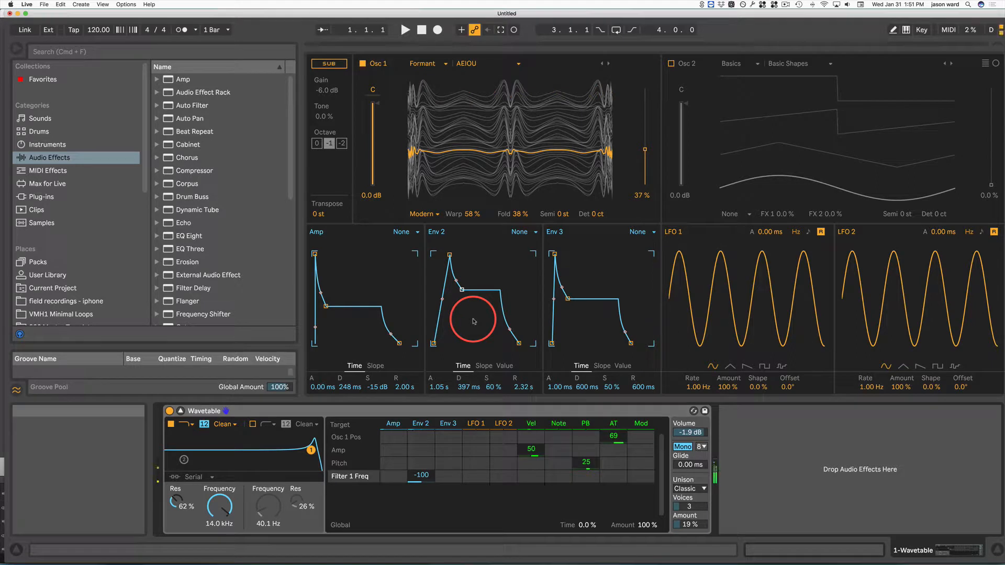
Reshape Env 2 to 2.66 s attack, 16.9 s decay, 55% sustain and 7.06 s release.
drag(449, 255, 436, 350)
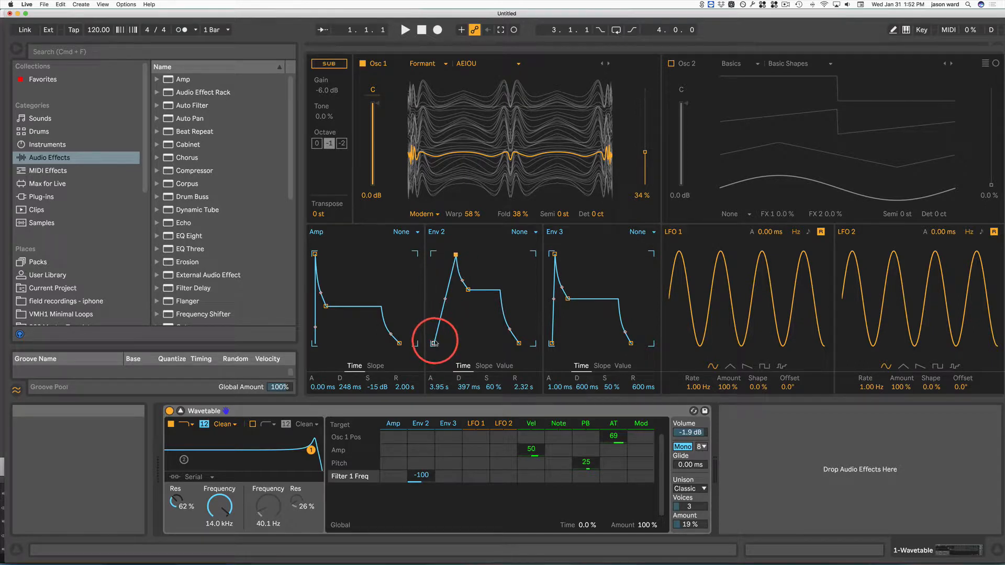
mouse_move(456, 255)
mouse_down()
mouse_move(442, 262)
mouse_move(446, 254)
mouse_move(442, 308)
mouse_move(434, 251)
mouse_move(453, 256)
mouse_up()
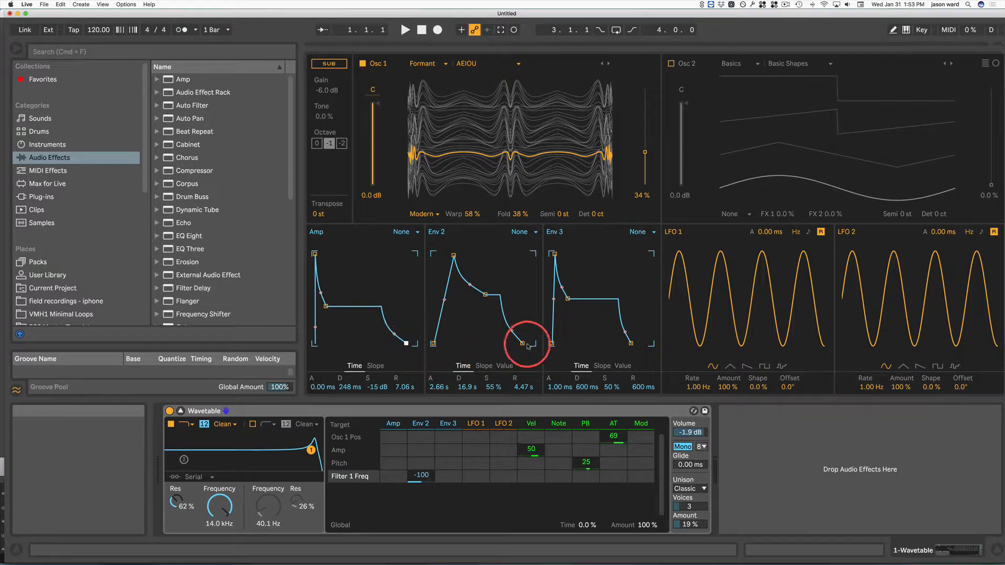
drag(523, 343, 525, 343)
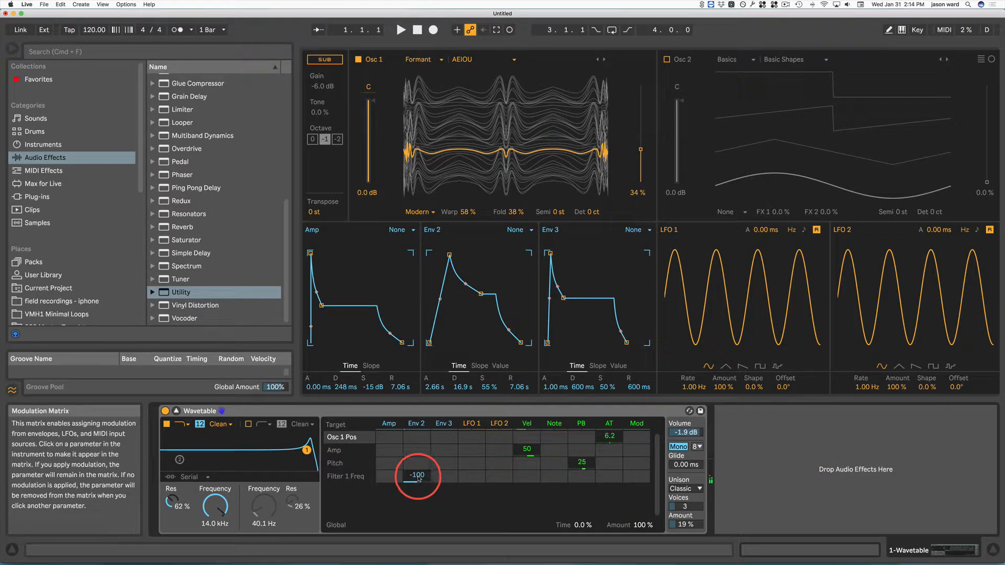
Set the amount of Env 2 modulation on Filter 1 Freq to -44.
mouse_move(418, 478)
mouse_down()
mouse_move(419, 463)
mouse_move(422, 479)
mouse_up()
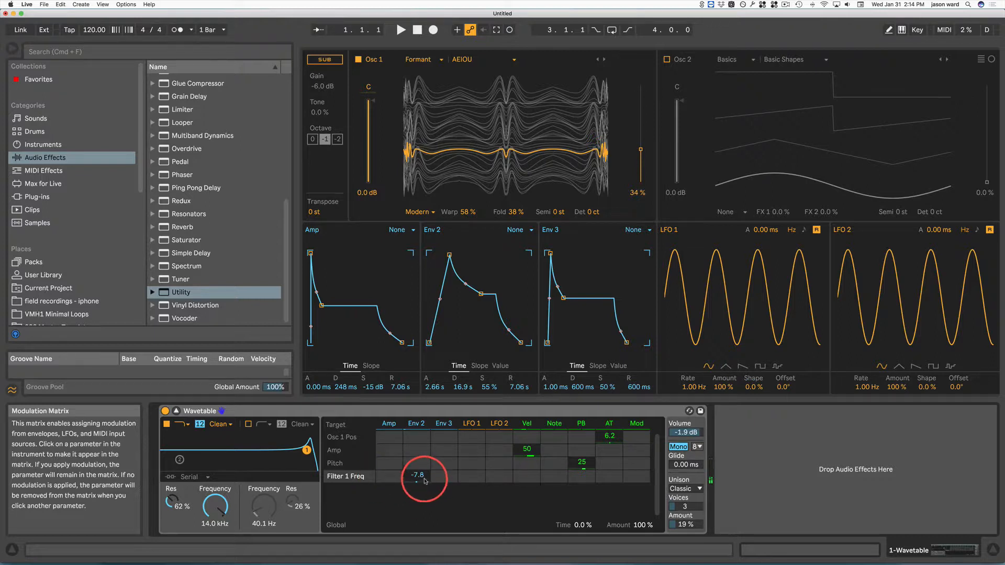
drag(420, 475, 420, 477)
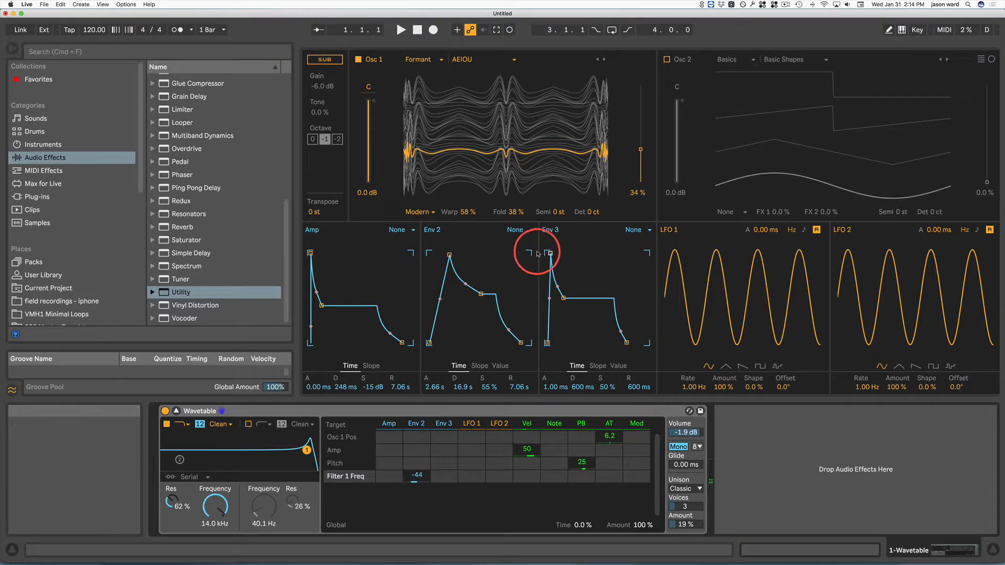
Compare the Trigger and None loop modes on Env 2, ending on Trigger.
click(516, 231)
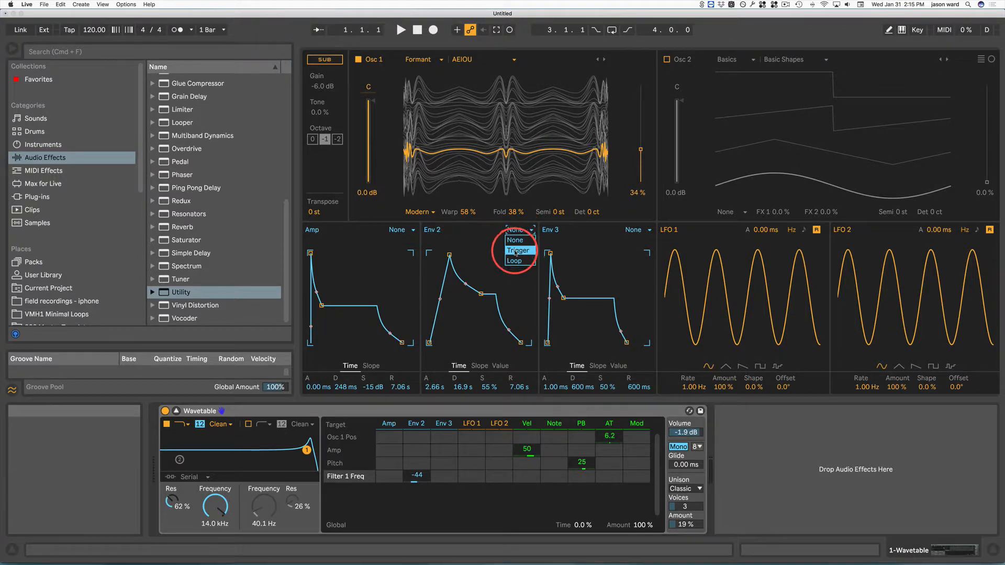
click(516, 251)
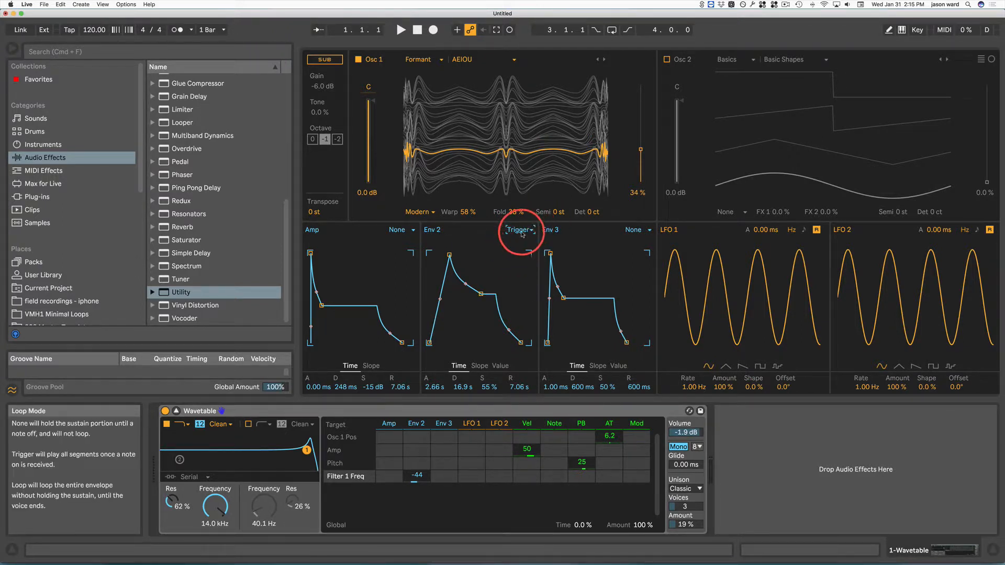
mouse_move(517, 237)
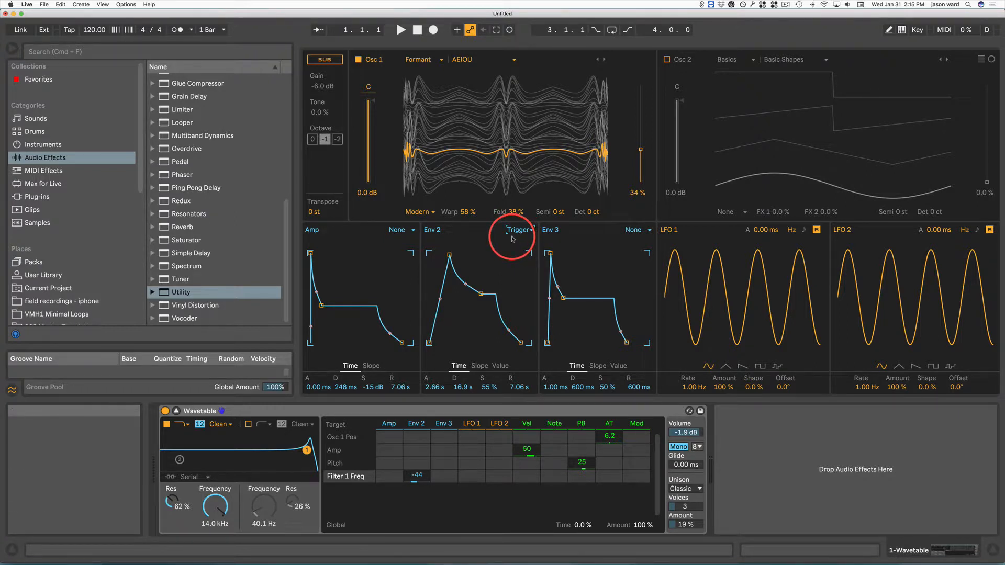
click(517, 230)
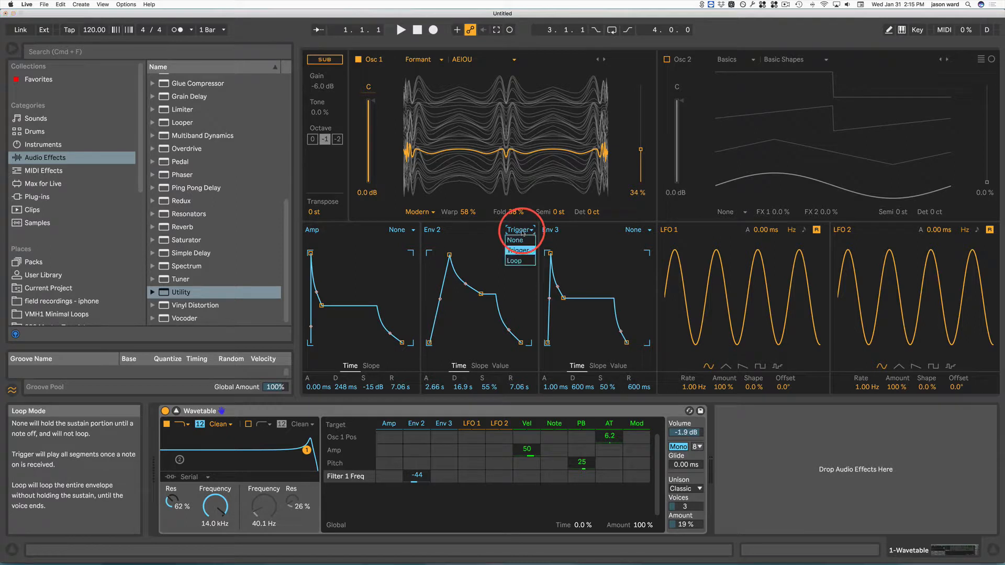
click(521, 239)
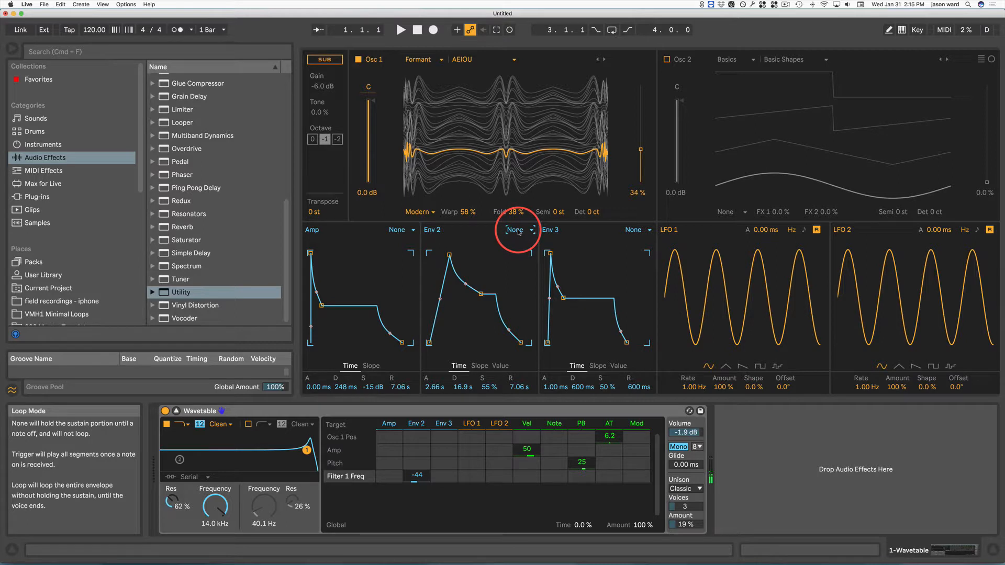
click(518, 232)
click(516, 251)
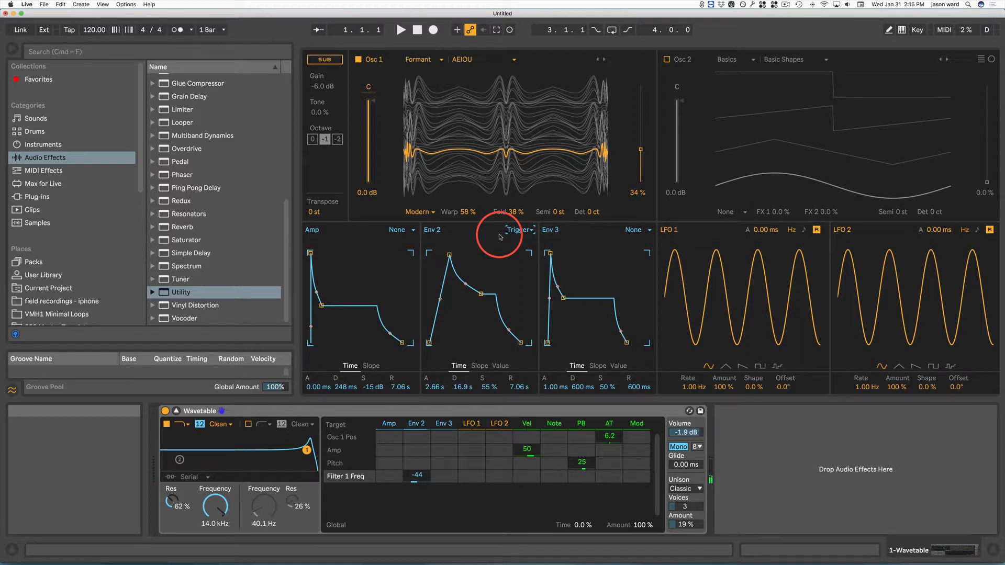
Switch Env 2 to Loop mode and reshape it to 56.7 ms decay, 0% sustain and 1.72 s release.
click(522, 231)
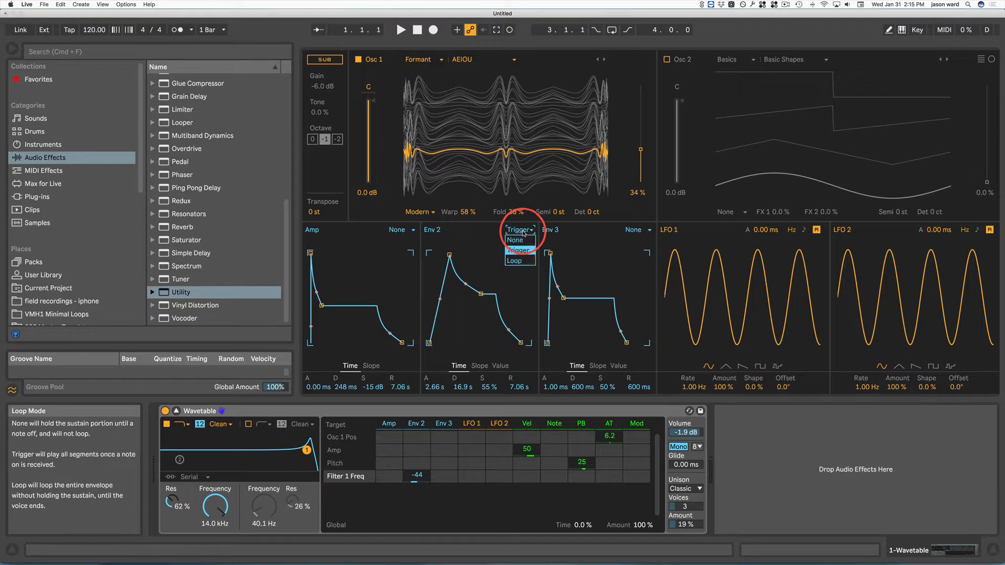
click(515, 260)
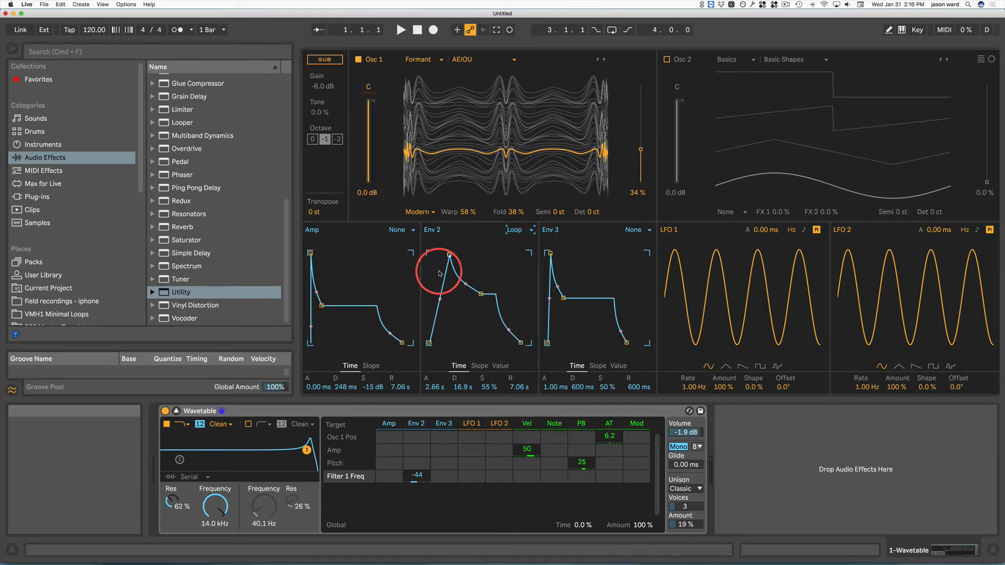
drag(481, 294, 457, 343)
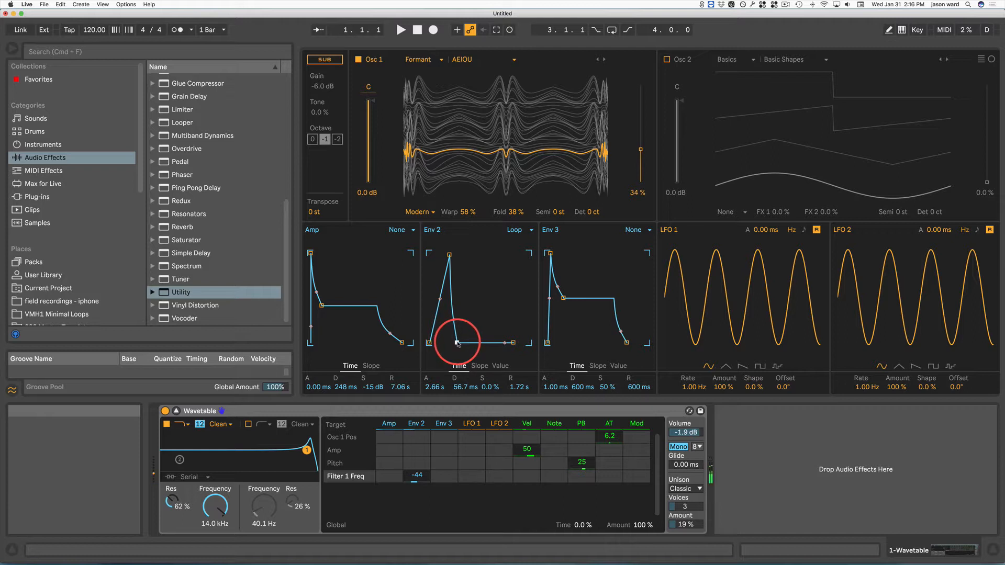